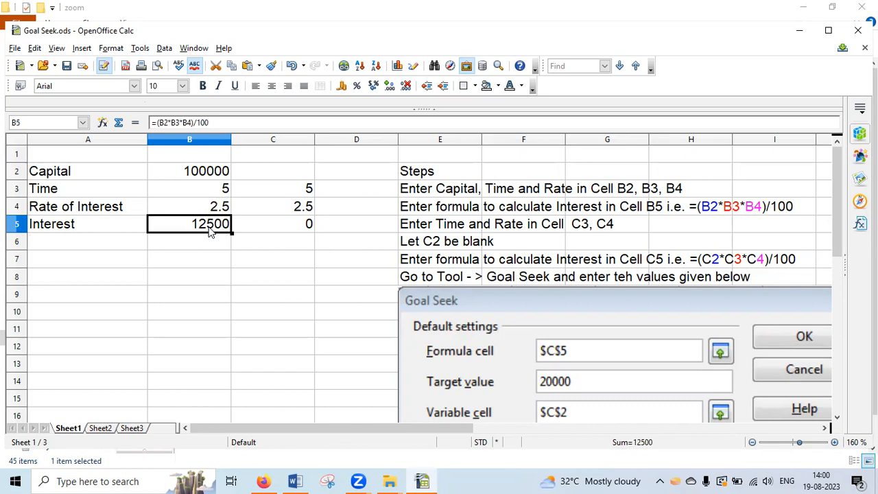
# Examine the interest formula in B5 and the capital value in B2 that it uses.
pyautogui.doubleClick(211, 231)
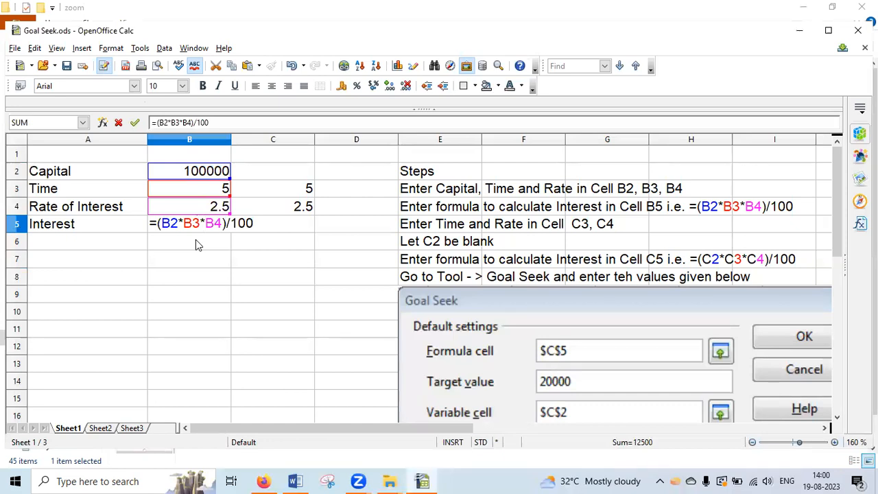
pyautogui.press('Return')
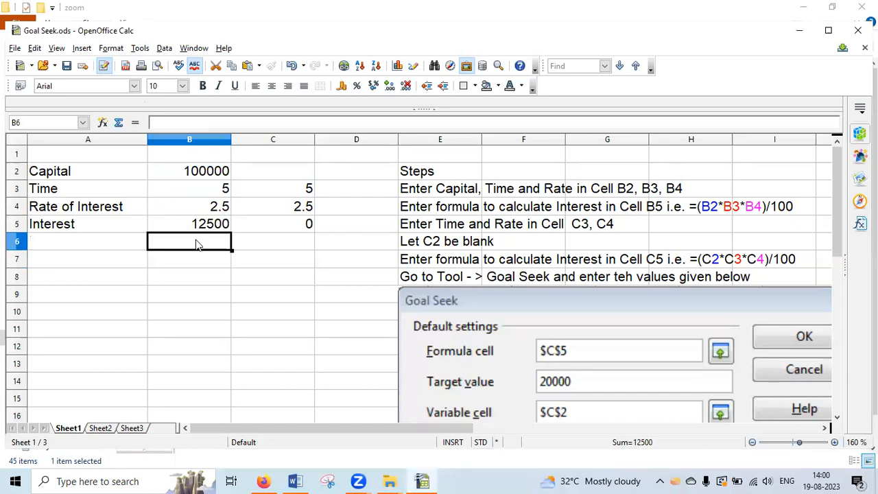
pyautogui.click(208, 227)
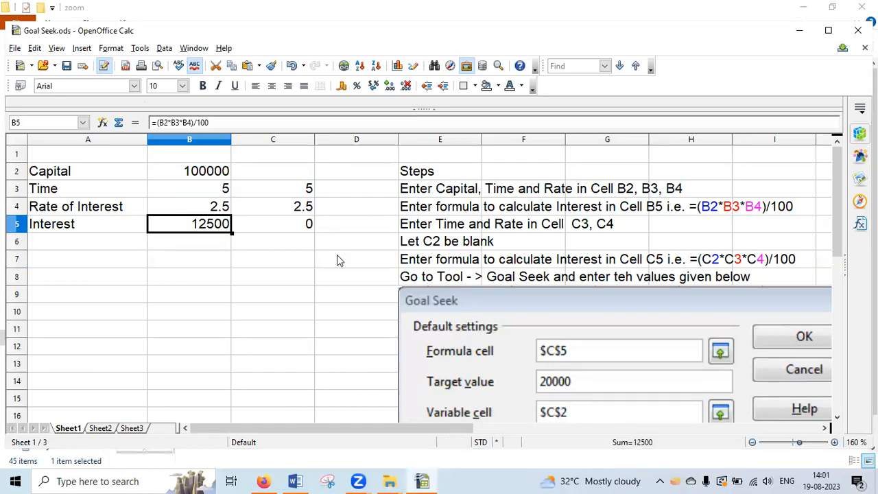
pyautogui.click(224, 177)
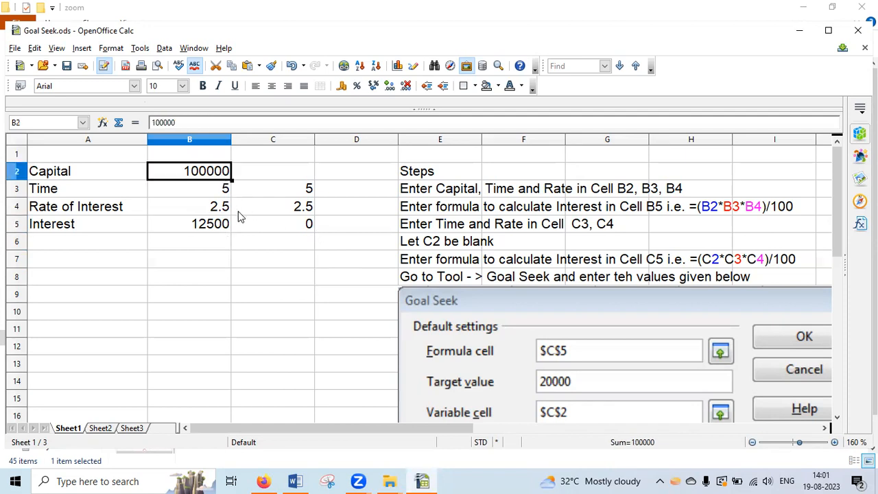
pyautogui.click(213, 228)
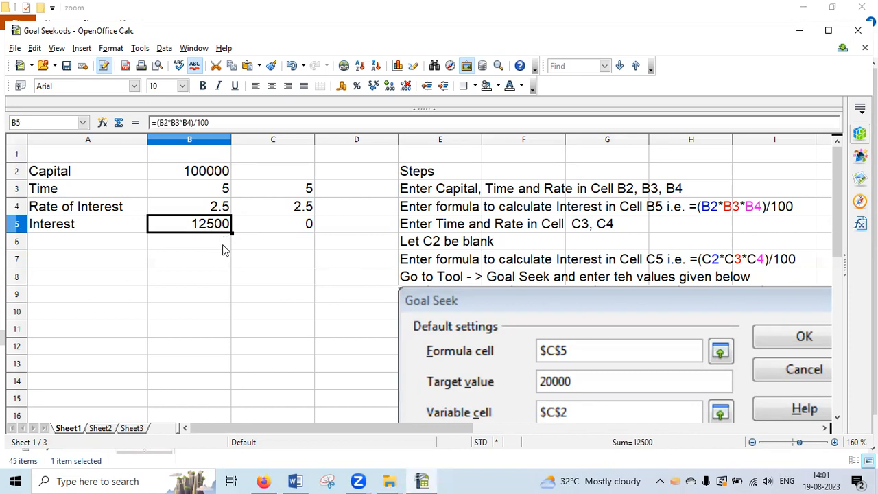
# Examine the time, rate and interest formula in C3, C4 and C5, and the blank capital cell C2.
pyautogui.click(286, 211)
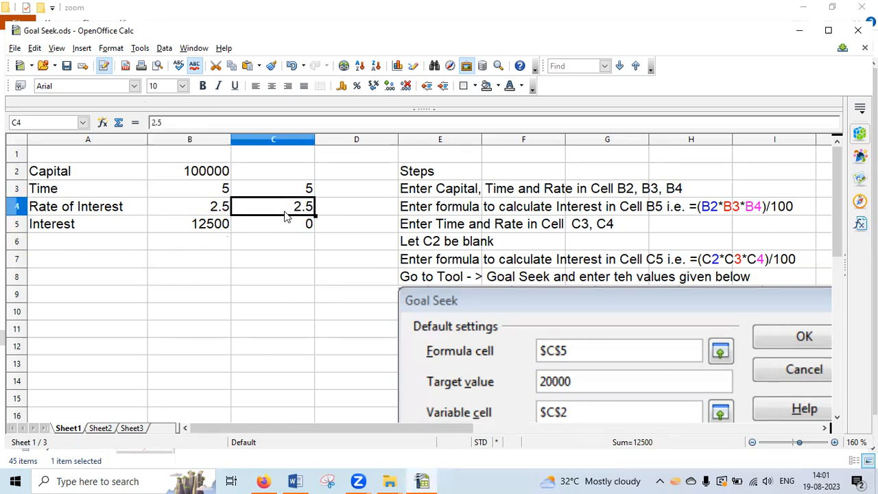
pyautogui.click(292, 191)
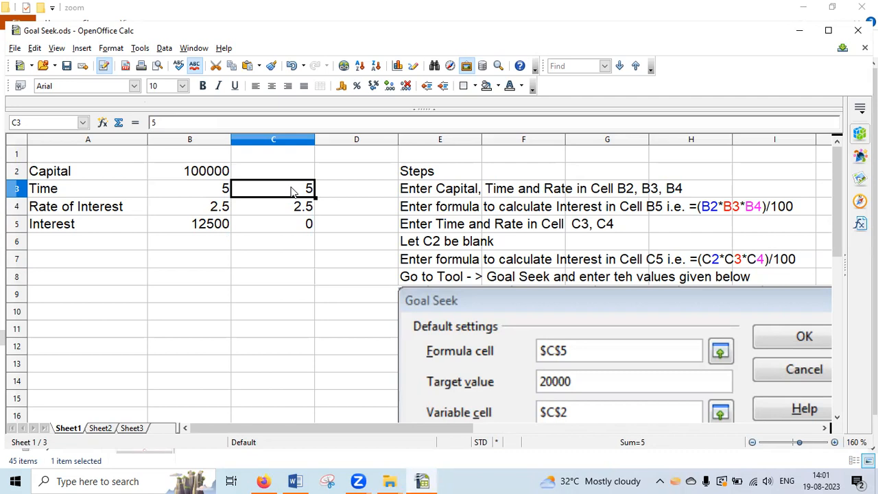
pyautogui.click(300, 221)
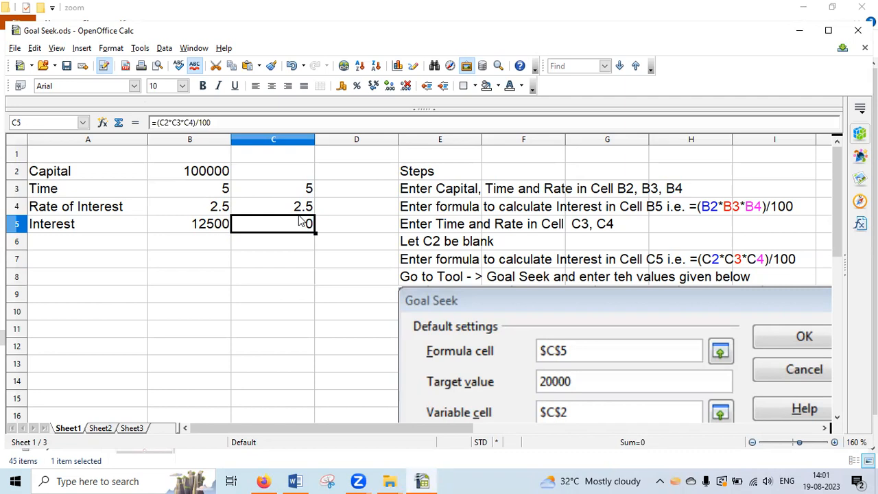
pyautogui.click(300, 207)
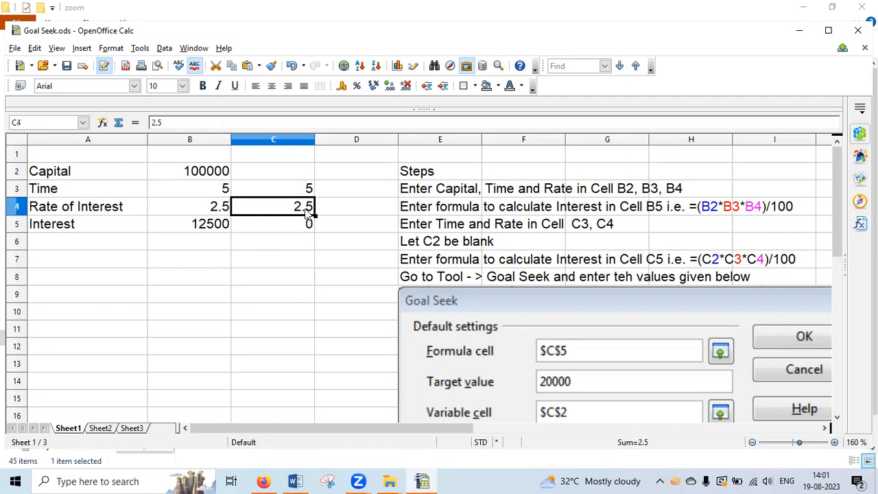
pyautogui.click(299, 195)
pyautogui.click(292, 174)
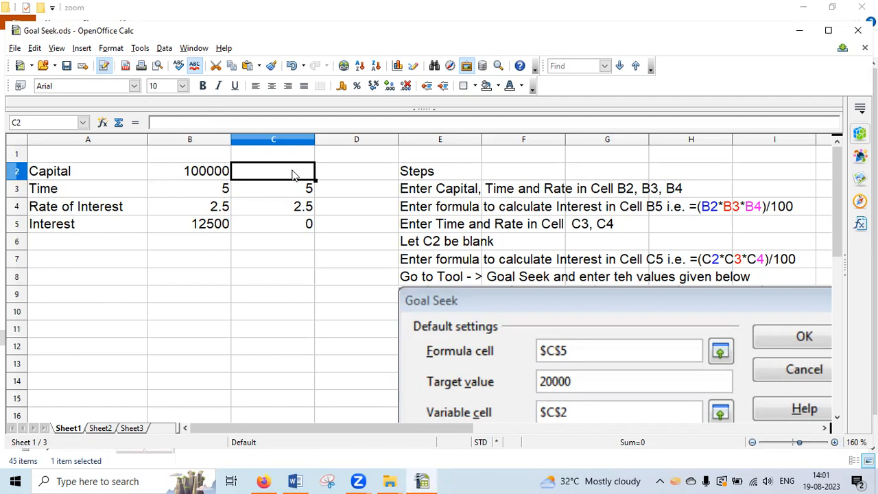
pyautogui.click(293, 229)
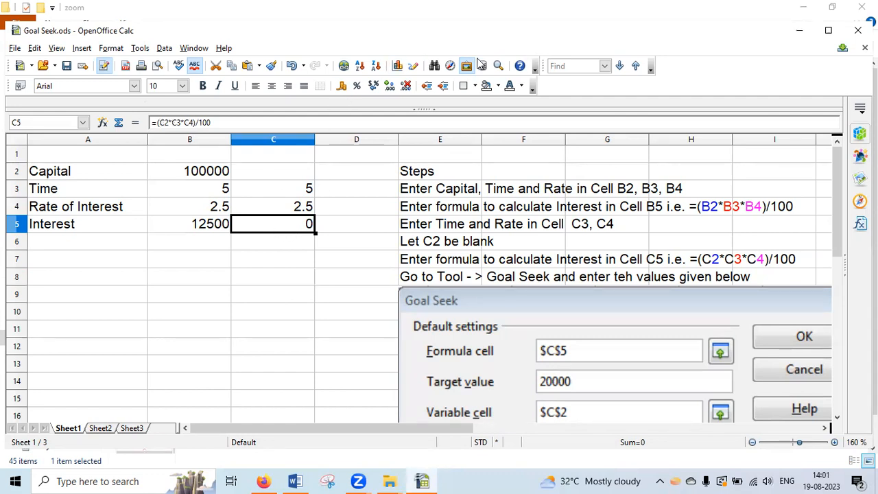
pyautogui.moveTo(317, 206)
pyautogui.mouseDown()
pyautogui.moveTo(247, 214)
pyautogui.moveTo(332, 232)
pyautogui.moveTo(320, 210)
pyautogui.moveTo(360, 179)
pyautogui.moveTo(322, 163)
pyautogui.moveTo(309, 170)
pyautogui.moveTo(329, 183)
pyautogui.mouseUp()
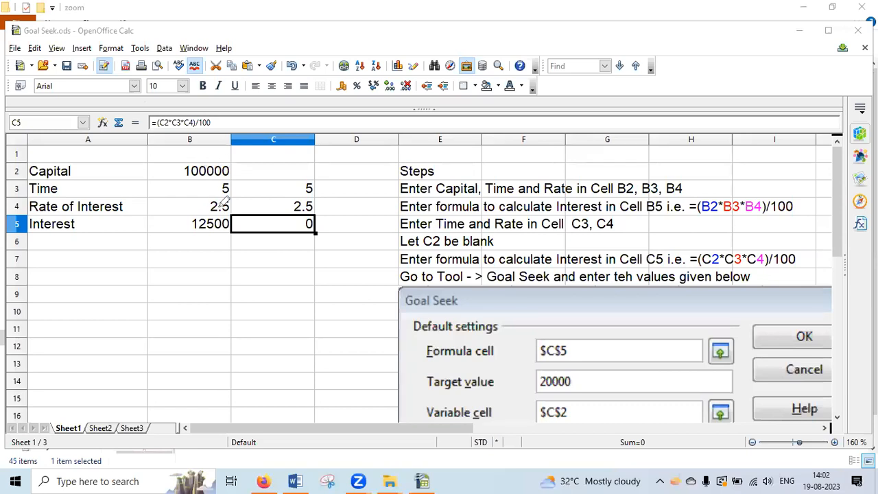
pyautogui.moveTo(180, 206)
pyautogui.mouseDown()
pyautogui.moveTo(227, 223)
pyautogui.moveTo(224, 206)
pyautogui.mouseUp()
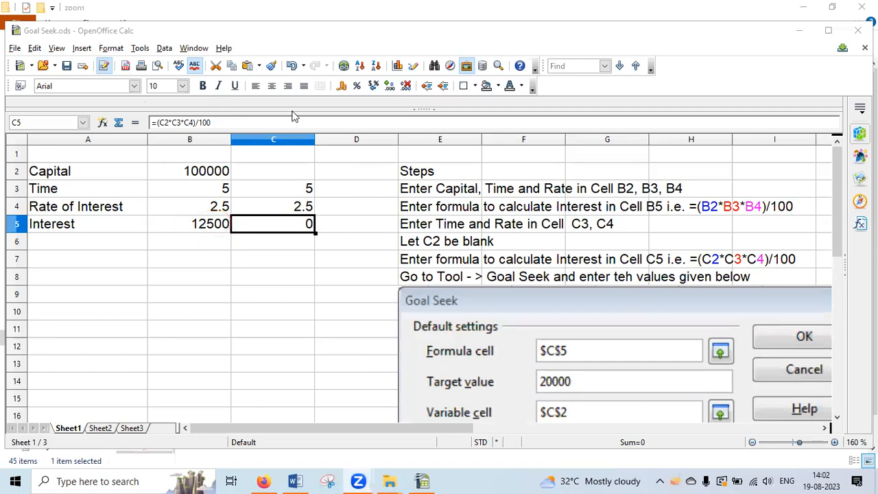
pyautogui.click(759, 186)
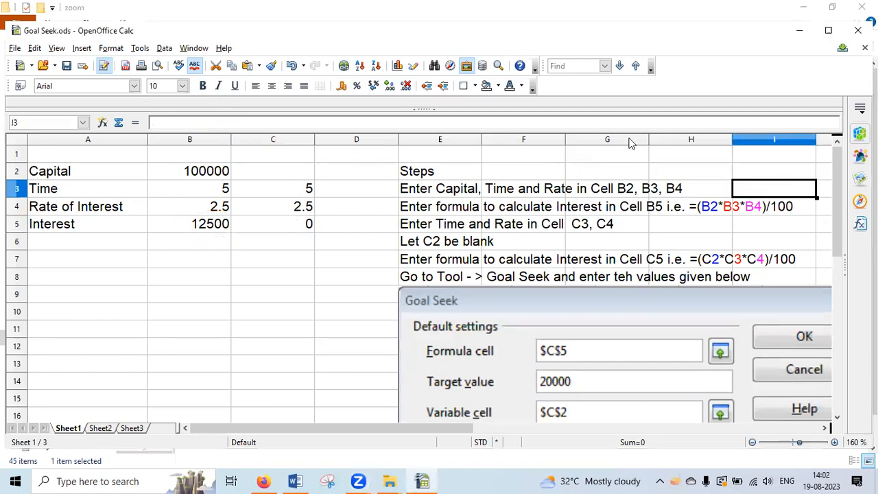
pyautogui.moveTo(725, 185)
pyautogui.mouseDown()
pyautogui.moveTo(660, 195)
pyautogui.moveTo(819, 204)
pyautogui.moveTo(734, 190)
pyautogui.mouseUp()
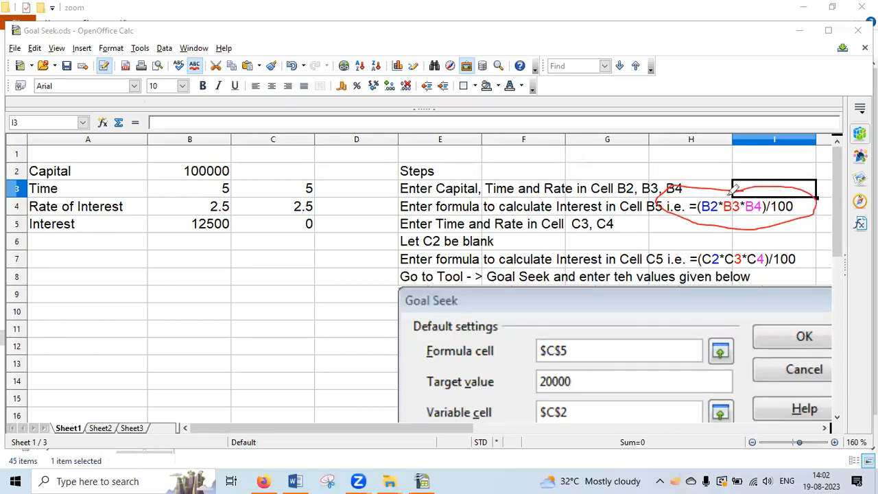
pyautogui.moveTo(239, 163)
pyautogui.mouseDown()
pyautogui.moveTo(224, 195)
pyautogui.moveTo(251, 185)
pyautogui.mouseUp()
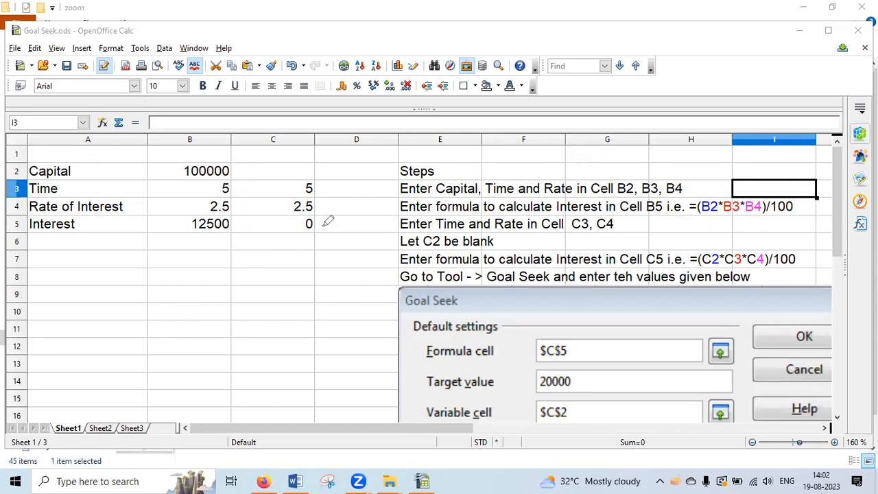
pyautogui.moveTo(320, 214)
pyautogui.mouseDown()
pyautogui.moveTo(272, 227)
pyautogui.moveTo(286, 241)
pyautogui.moveTo(296, 203)
pyautogui.moveTo(312, 226)
pyautogui.moveTo(350, 204)
pyautogui.mouseUp()
pyautogui.moveTo(299, 153)
pyautogui.mouseDown()
pyautogui.moveTo(276, 181)
pyautogui.moveTo(302, 151)
pyautogui.mouseUp()
pyautogui.moveTo(220, 149)
pyautogui.mouseDown()
pyautogui.moveTo(192, 243)
pyautogui.moveTo(236, 164)
pyautogui.mouseUp()
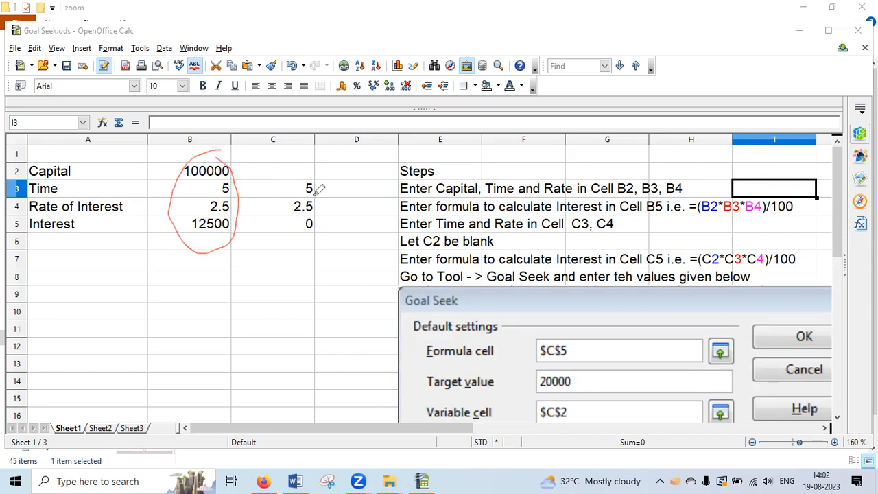
pyautogui.moveTo(313, 190); pyautogui.dragTo(344, 167)
pyautogui.moveTo(307, 214); pyautogui.dragTo(343, 184)
pyautogui.moveTo(314, 214)
pyautogui.mouseDown()
pyautogui.moveTo(276, 207)
pyautogui.moveTo(280, 237)
pyautogui.moveTo(308, 203)
pyautogui.mouseUp()
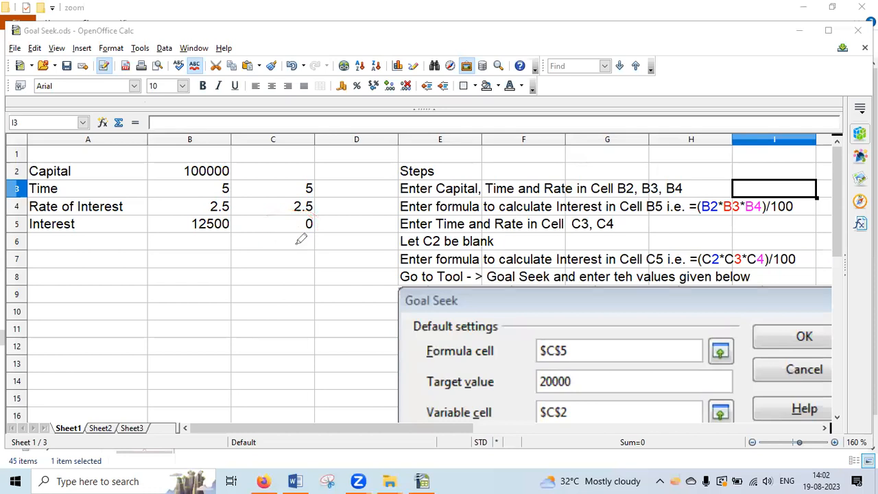
pyautogui.moveTo(196, 230); pyautogui.dragTo(221, 206)
pyautogui.moveTo(282, 235); pyautogui.dragTo(312, 212)
pyautogui.moveTo(781, 251)
pyautogui.mouseDown()
pyautogui.moveTo(720, 239)
pyautogui.moveTo(720, 269)
pyautogui.moveTo(818, 250)
pyautogui.mouseUp()
pyautogui.moveTo(204, 228); pyautogui.dragTo(247, 186)
pyautogui.moveTo(702, 215); pyautogui.dragTo(763, 215)
pyautogui.moveTo(184, 224)
pyautogui.mouseDown()
pyautogui.moveTo(192, 229)
pyautogui.moveTo(212, 206)
pyautogui.mouseUp()
pyautogui.moveTo(281, 226); pyautogui.dragTo(318, 204)
pyautogui.moveTo(713, 260)
pyautogui.mouseDown()
pyautogui.moveTo(781, 268)
pyautogui.moveTo(774, 237)
pyautogui.moveTo(692, 255)
pyautogui.moveTo(715, 262)
pyautogui.moveTo(724, 237)
pyautogui.moveTo(764, 248)
pyautogui.moveTo(772, 261)
pyautogui.moveTo(801, 237)
pyautogui.mouseUp()
pyautogui.moveTo(292, 172); pyautogui.dragTo(331, 146)
pyautogui.moveTo(300, 192); pyautogui.dragTo(337, 177)
pyautogui.moveTo(295, 210); pyautogui.dragTo(336, 193)
pyautogui.moveTo(290, 209)
pyautogui.mouseDown()
pyautogui.moveTo(270, 242)
pyautogui.moveTo(330, 220)
pyautogui.moveTo(315, 211)
pyautogui.mouseUp()
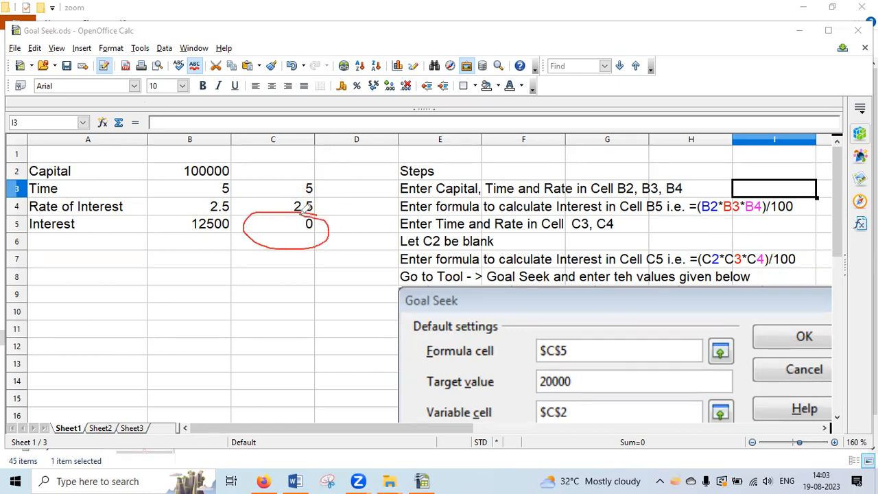
pyautogui.moveTo(298, 171)
pyautogui.mouseDown()
pyautogui.moveTo(330, 158)
pyautogui.moveTo(336, 167)
pyautogui.mouseUp()
pyautogui.moveTo(302, 209); pyautogui.dragTo(351, 173)
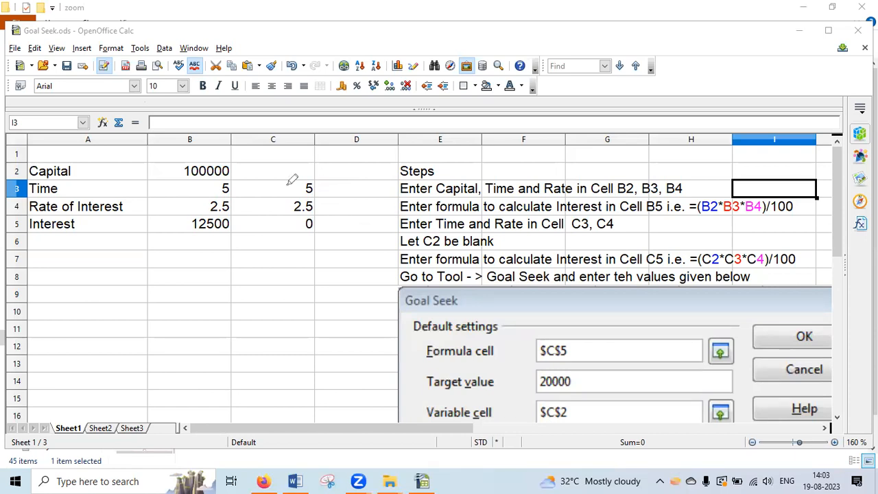
pyautogui.moveTo(290, 171); pyautogui.dragTo(339, 144)
pyautogui.moveTo(312, 204)
pyautogui.mouseDown()
pyautogui.moveTo(233, 222)
pyautogui.moveTo(322, 223)
pyautogui.moveTo(310, 209)
pyautogui.mouseUp()
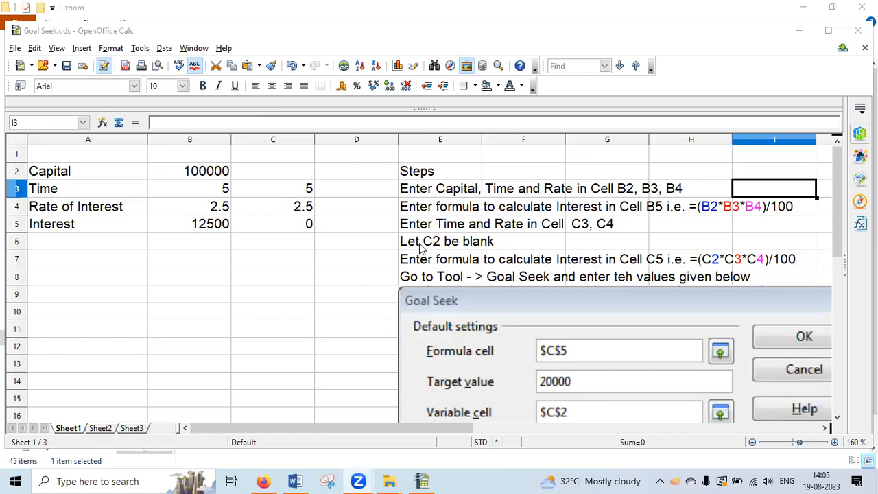
# Start Goal Seek and replace the default formula cell with C5, the interest formula of the second column.
pyautogui.click(140, 48)
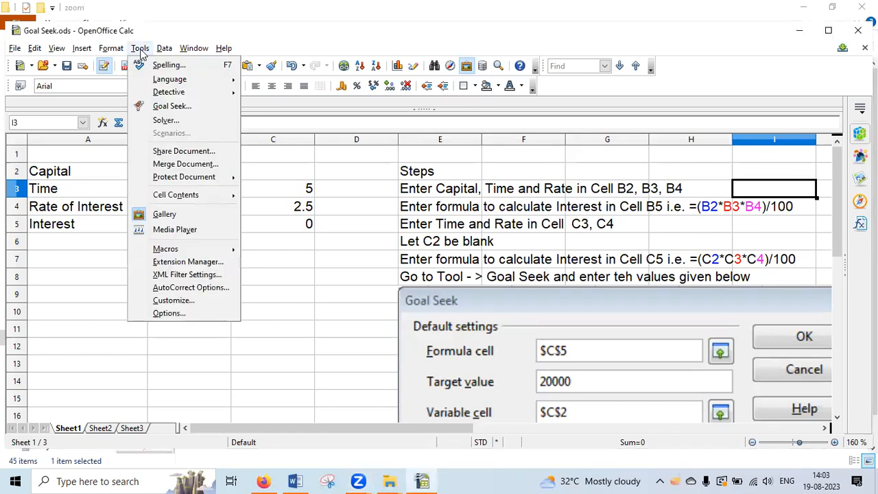
pyautogui.click(168, 108)
pyautogui.moveTo(494, 164); pyautogui.dragTo(581, 155)
pyautogui.hotkey('ctrl', '2')
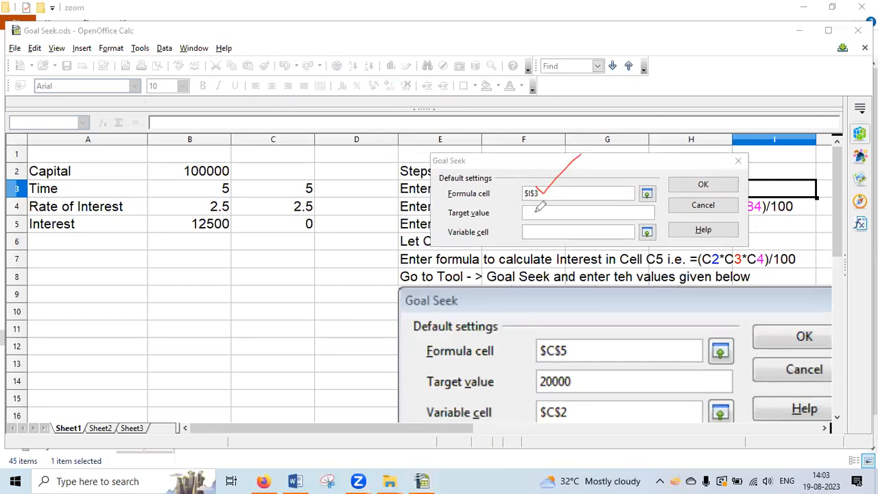
pyautogui.moveTo(535, 213); pyautogui.dragTo(574, 184)
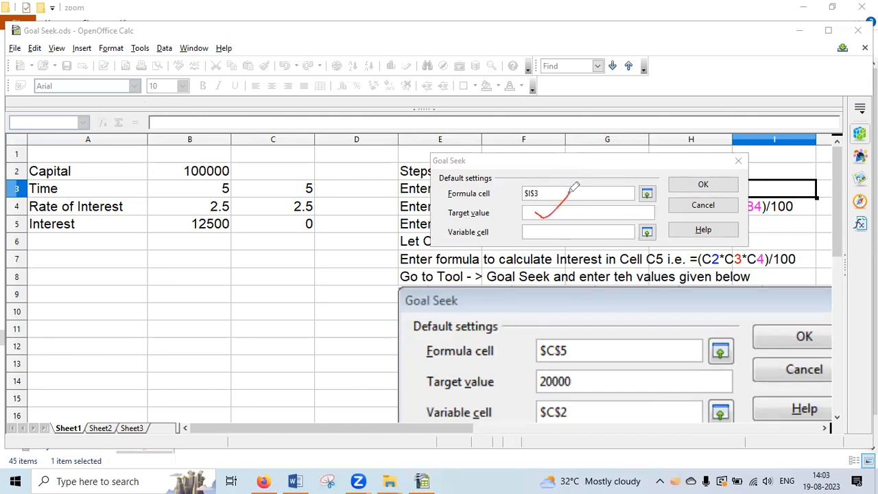
pyautogui.moveTo(554, 231); pyautogui.dragTo(580, 221)
pyautogui.moveTo(508, 176)
pyautogui.mouseDown()
pyautogui.moveTo(550, 200)
pyautogui.moveTo(535, 177)
pyautogui.mouseUp()
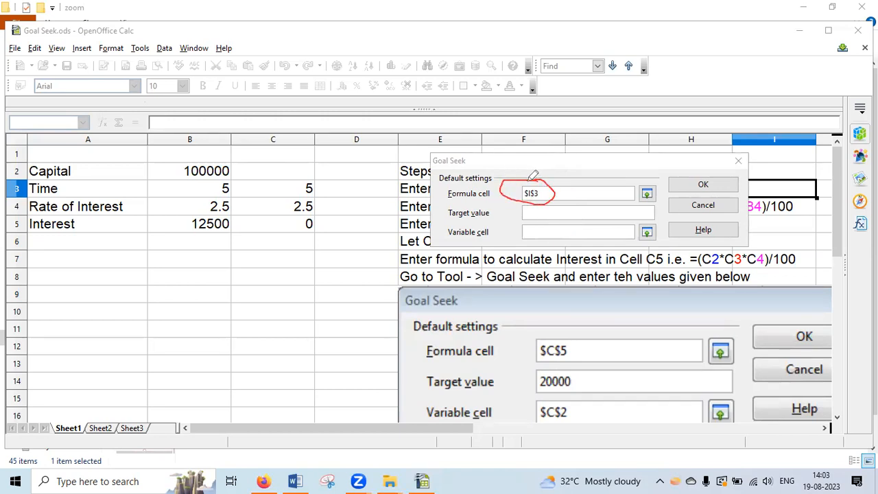
pyautogui.moveTo(288, 220); pyautogui.dragTo(356, 196)
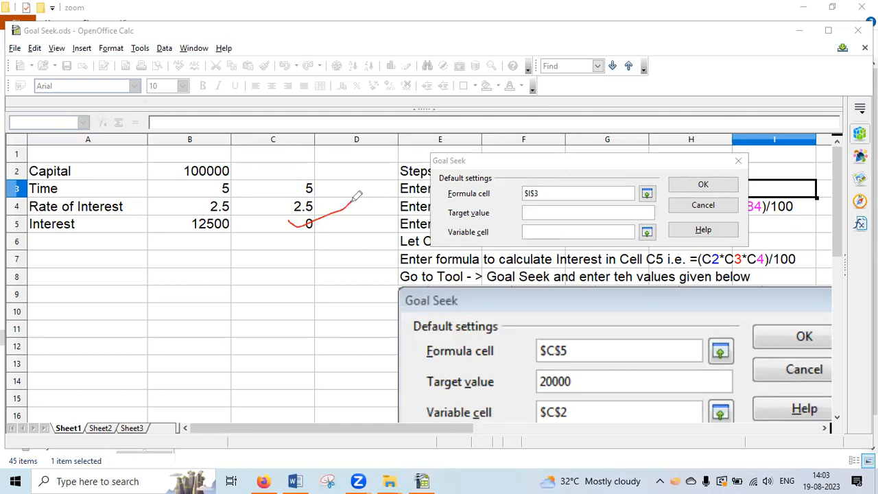
pyautogui.click(542, 192)
pyautogui.press('Delete')
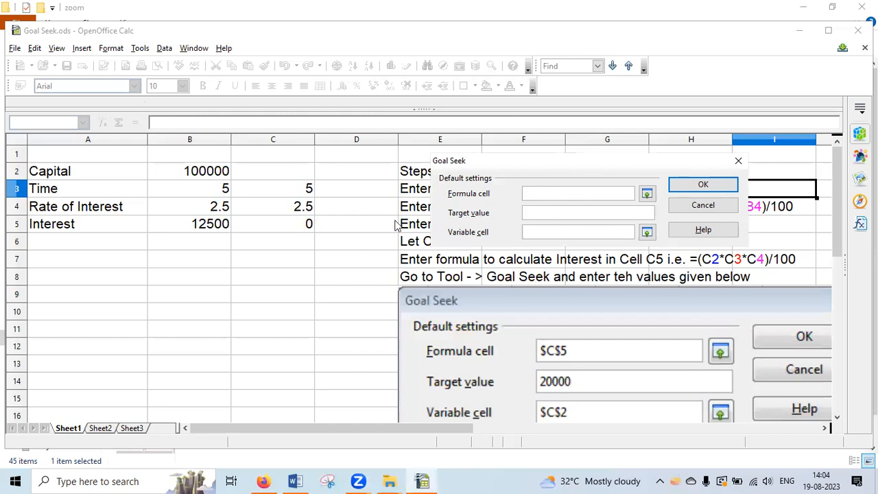
pyautogui.click(292, 225)
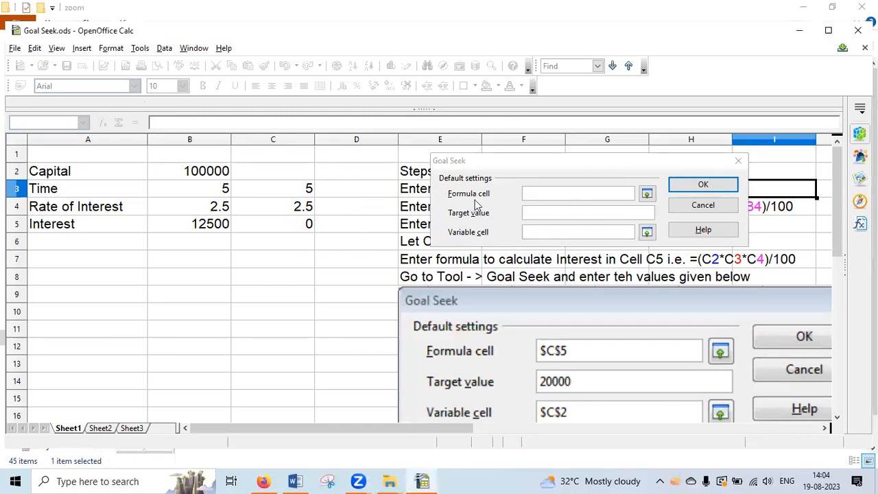
pyautogui.click(564, 193)
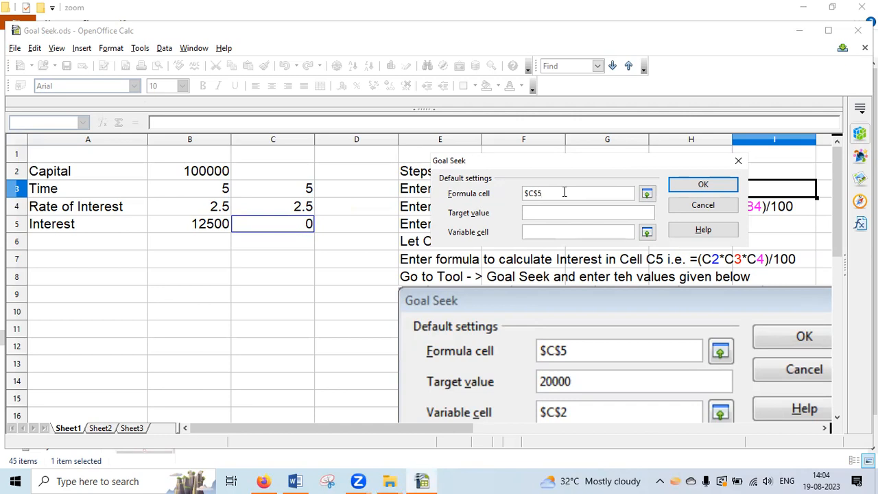
# Set the Goal Seek target value to 50000 and choose the blank capital cell C2 as the variable cell.
pyautogui.click(546, 212)
pyautogui.write('50000')
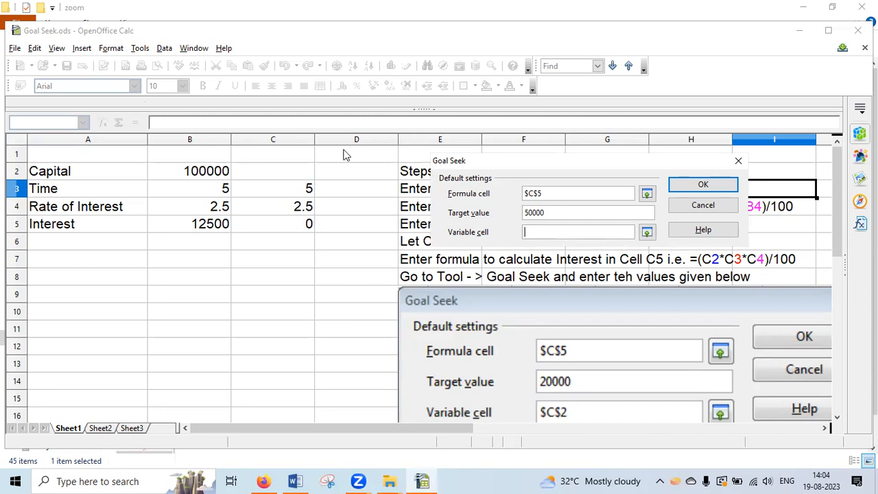
pyautogui.moveTo(290, 167); pyautogui.dragTo(344, 132)
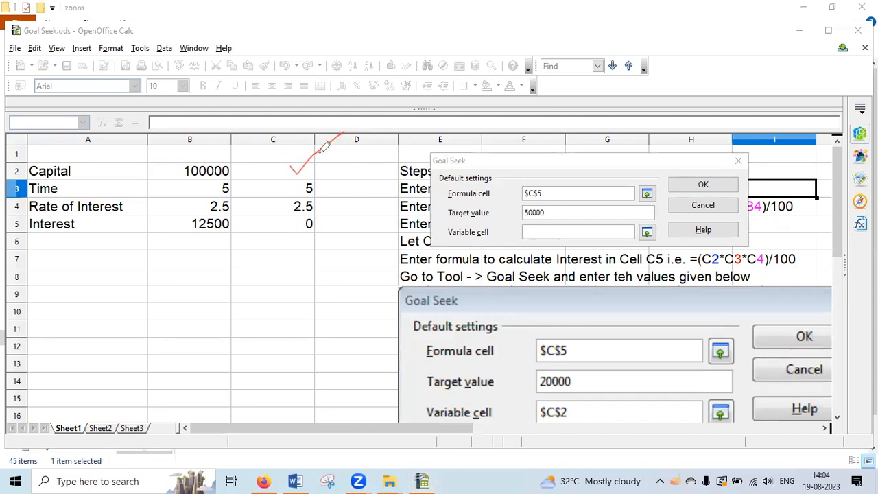
pyautogui.click(461, 118)
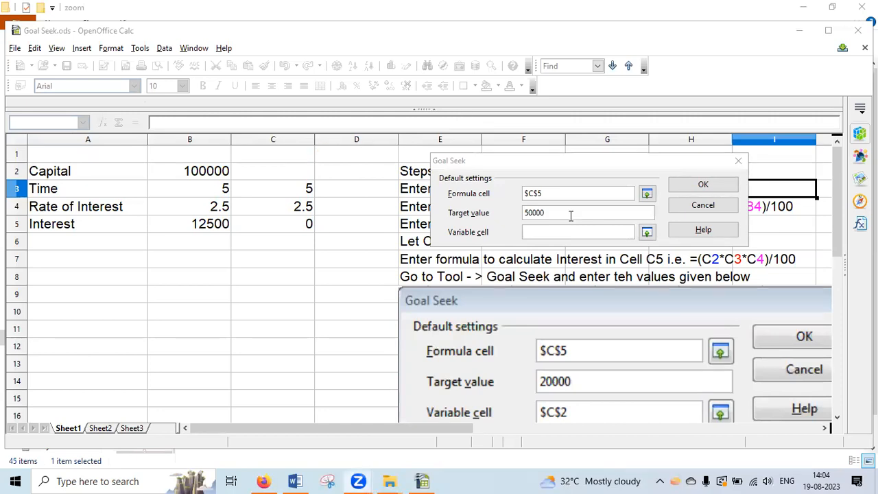
pyautogui.click(538, 235)
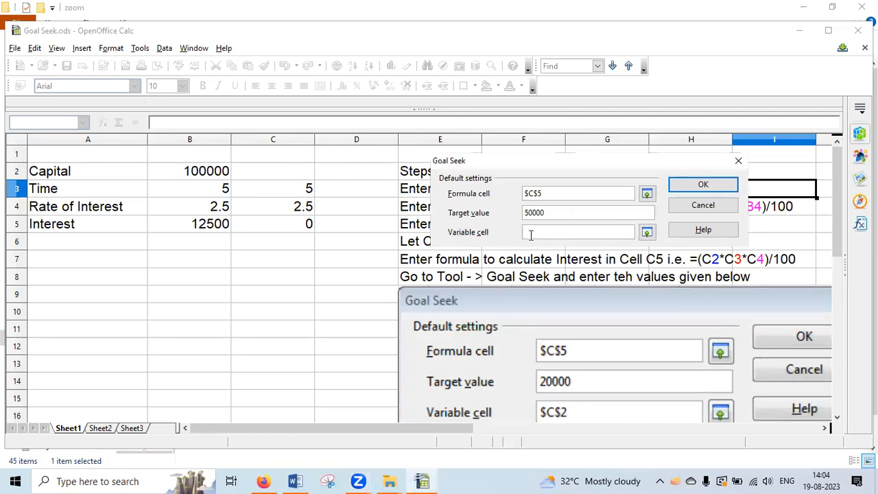
pyautogui.click(281, 175)
pyautogui.click(547, 233)
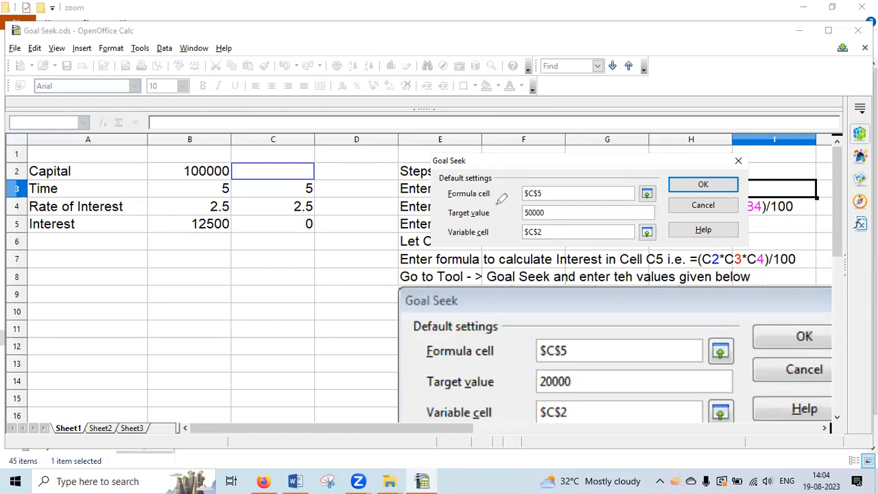
pyautogui.moveTo(499, 179)
pyautogui.mouseDown()
pyautogui.moveTo(461, 174)
pyautogui.moveTo(482, 201)
pyautogui.moveTo(499, 181)
pyautogui.mouseUp()
pyautogui.moveTo(284, 221); pyautogui.dragTo(350, 202)
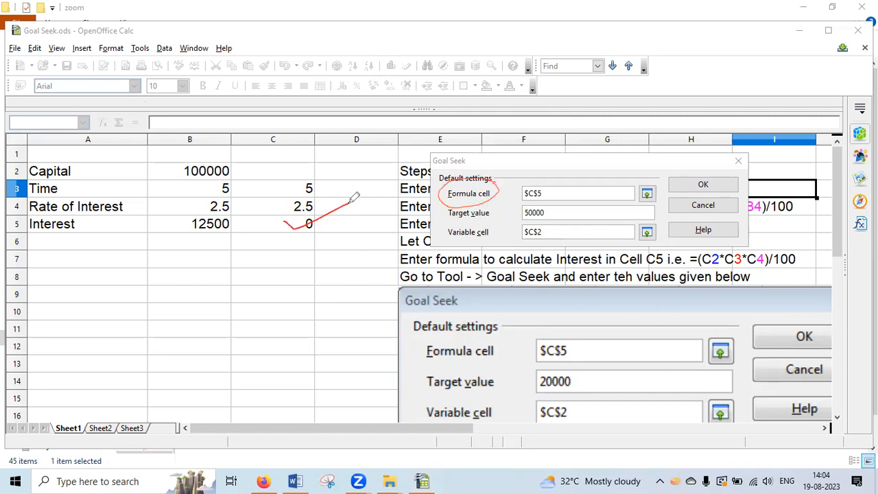
# Review the Goal Seek settings, comparing the formula cell with C5 and the variable cell with the blank capital cell C2.
pyautogui.moveTo(493, 197)
pyautogui.mouseDown()
pyautogui.moveTo(441, 220)
pyautogui.moveTo(495, 199)
pyautogui.mouseUp()
pyautogui.moveTo(299, 221); pyautogui.dragTo(340, 194)
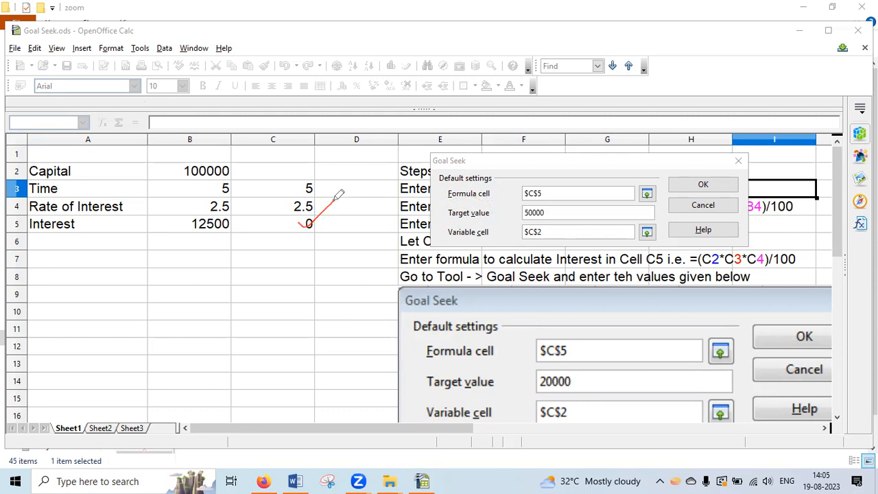
pyautogui.moveTo(550, 219)
pyautogui.mouseDown()
pyautogui.moveTo(516, 241)
pyautogui.moveTo(558, 226)
pyautogui.mouseUp()
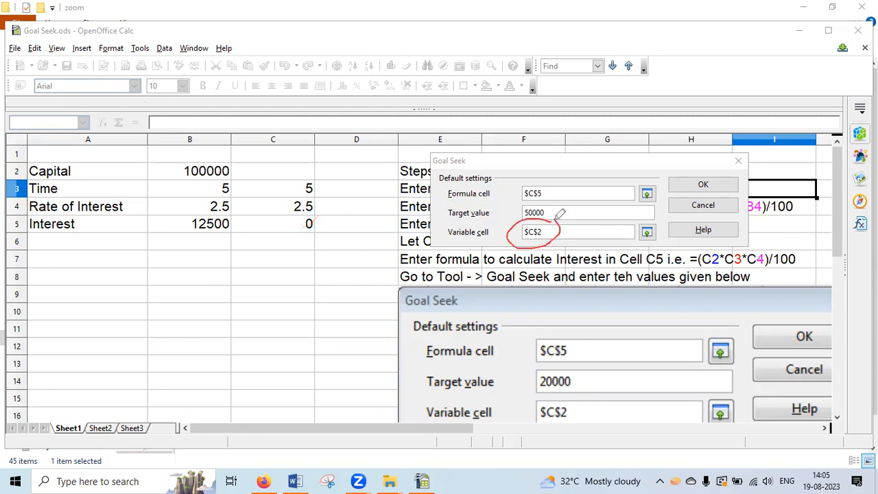
pyautogui.moveTo(279, 164); pyautogui.dragTo(336, 135)
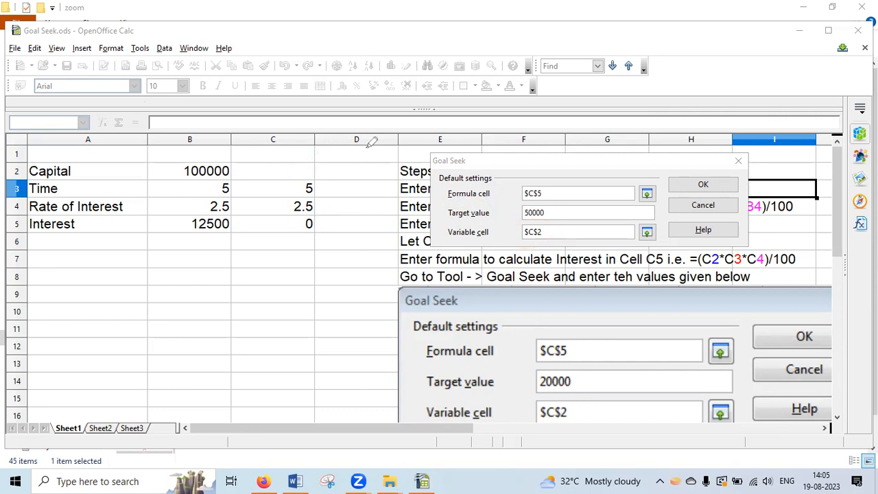
# Run Goal Seek with these settings and accept inserting its result into the capital cell C2.
pyautogui.click(701, 186)
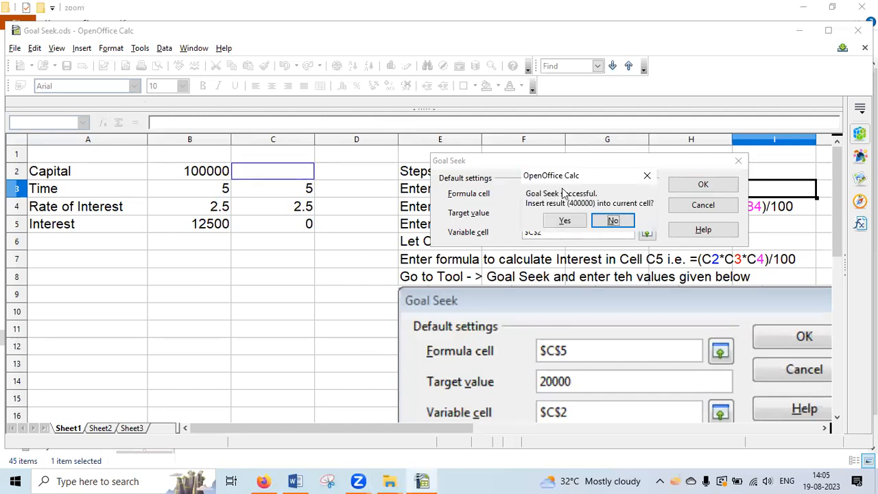
pyautogui.moveTo(583, 168)
pyautogui.mouseDown()
pyautogui.moveTo(559, 230)
pyautogui.moveTo(617, 186)
pyautogui.moveTo(573, 172)
pyautogui.mouseUp()
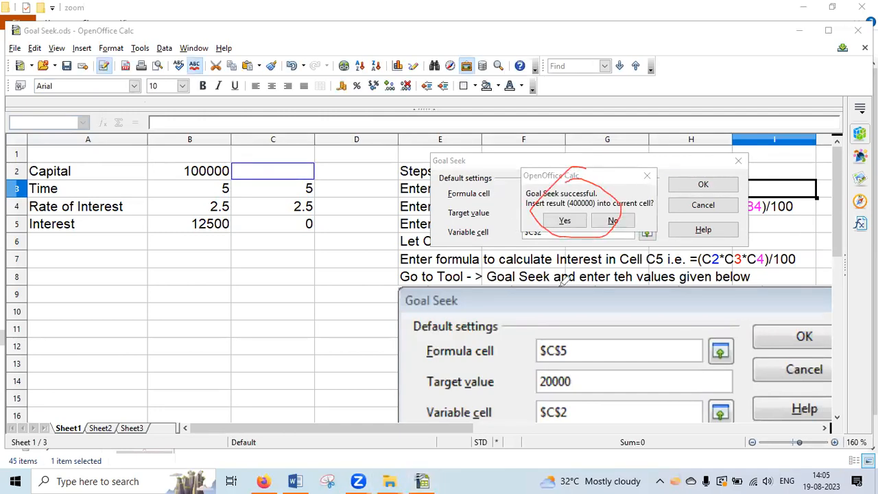
pyautogui.press('Escape')
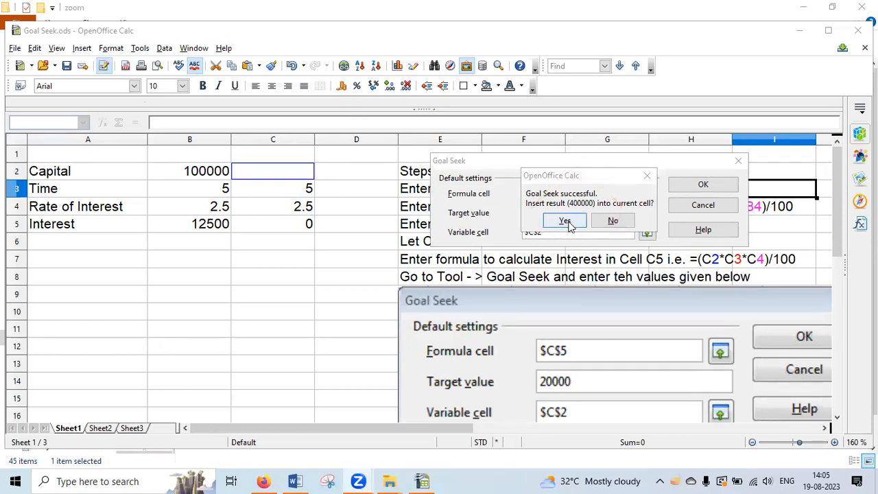
pyautogui.click(564, 220)
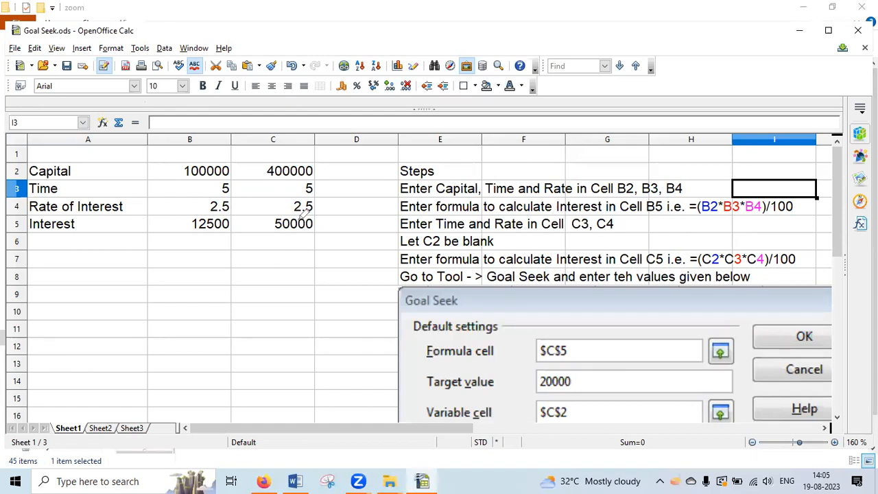
# Examine the capital found in C2 together with the time and rate of interest in C3 and C4.
pyautogui.hotkey('ctrl', '2')
pyautogui.moveTo(295, 205)
pyautogui.mouseDown()
pyautogui.moveTo(347, 224)
pyautogui.moveTo(291, 206)
pyautogui.mouseUp()
pyautogui.moveTo(320, 149)
pyautogui.mouseDown()
pyautogui.moveTo(278, 179)
pyautogui.moveTo(338, 165)
pyautogui.moveTo(322, 148)
pyautogui.mouseUp()
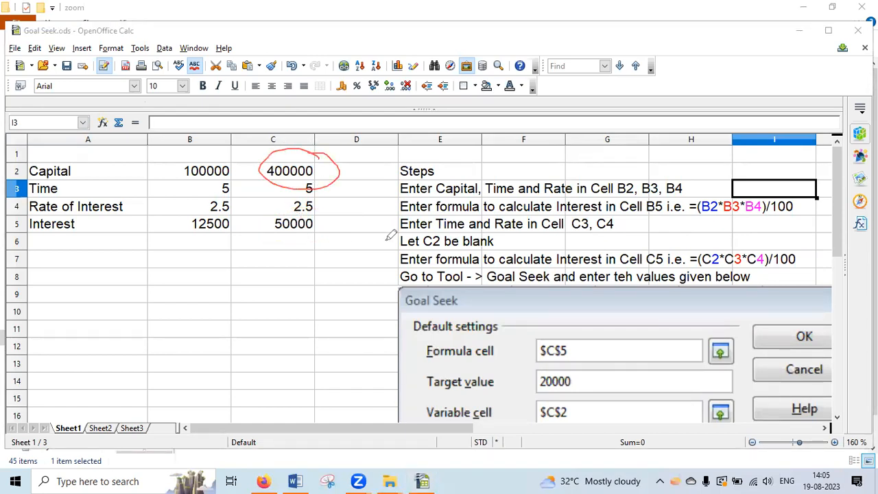
pyautogui.moveTo(313, 184); pyautogui.dragTo(357, 155)
pyautogui.moveTo(314, 203)
pyautogui.mouseDown()
pyautogui.moveTo(318, 213)
pyautogui.moveTo(353, 179)
pyautogui.mouseUp()
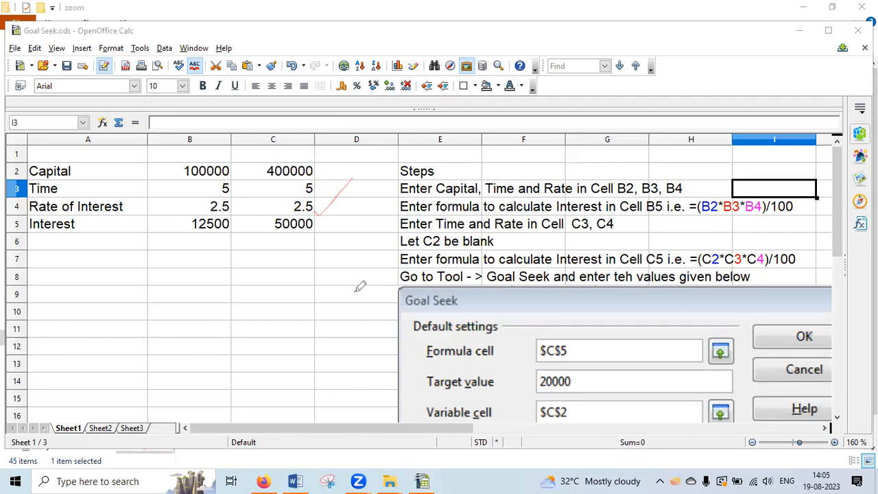